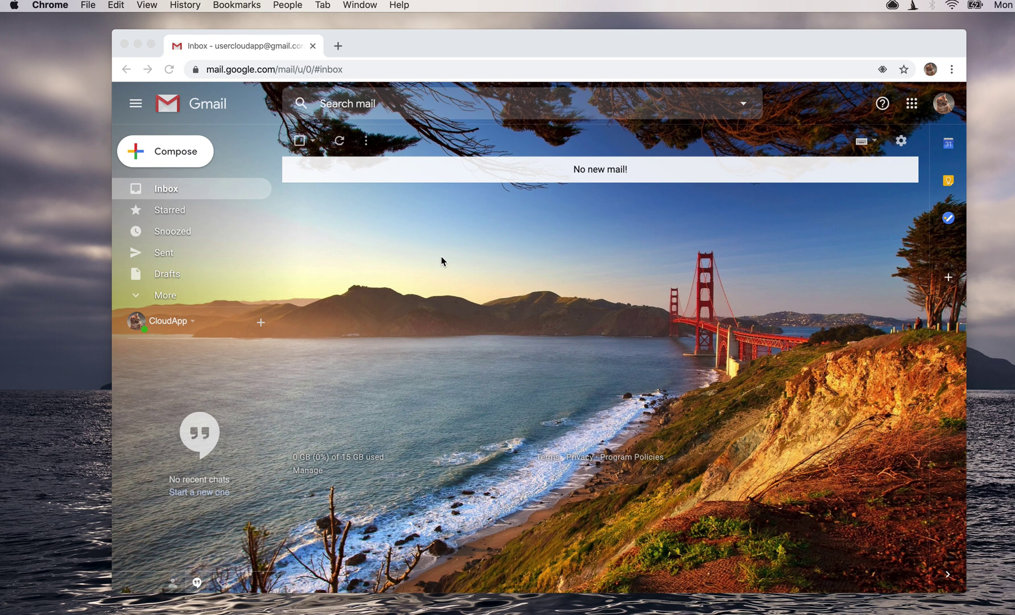
# Step: Open Gmail's full settings from the gear menu and scroll down to the empty Signature section
pyautogui.click(893, 153)
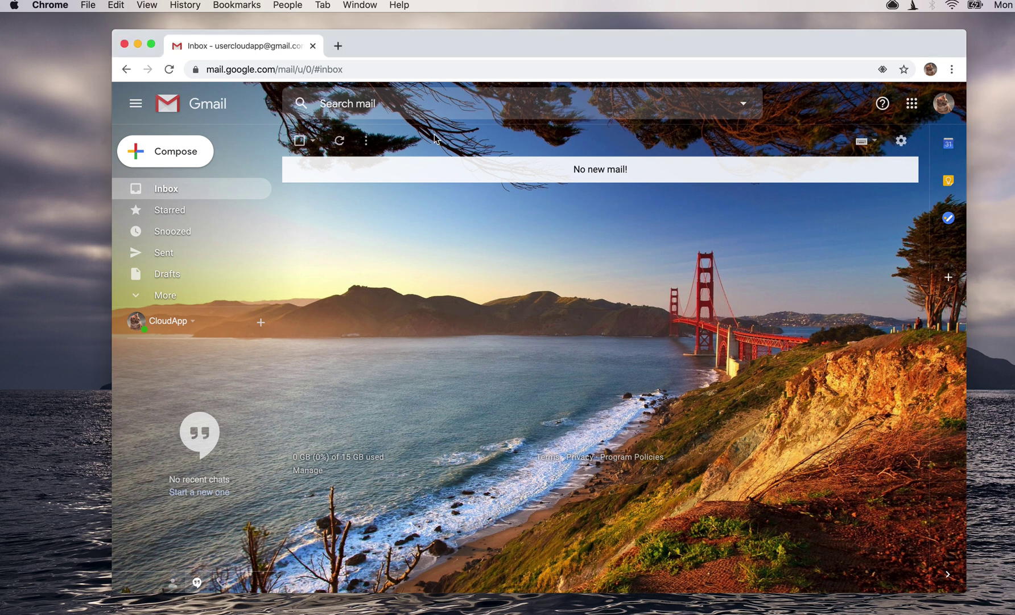
pyautogui.click(902, 141)
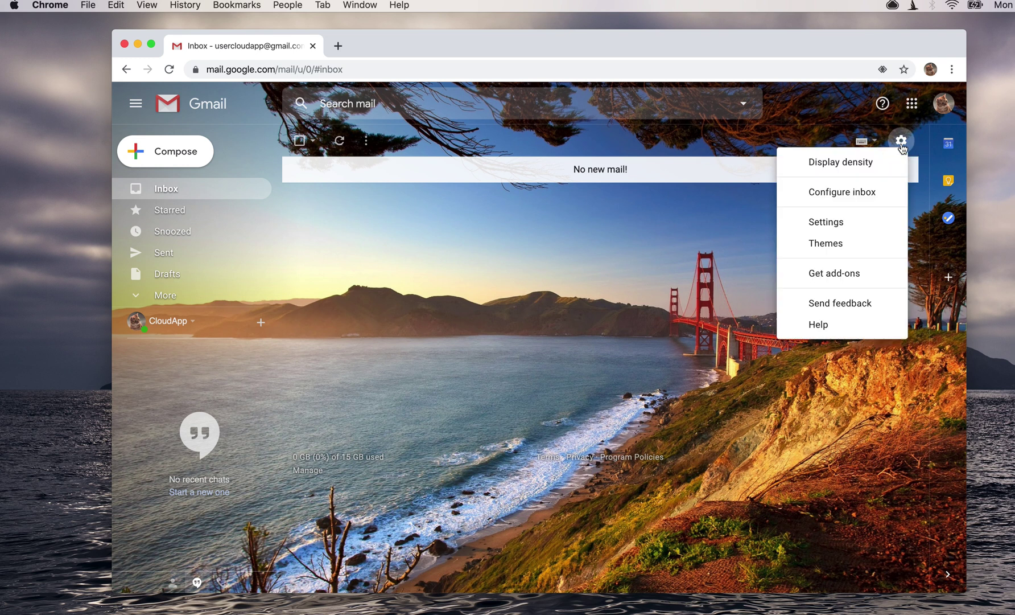
pyautogui.click(859, 229)
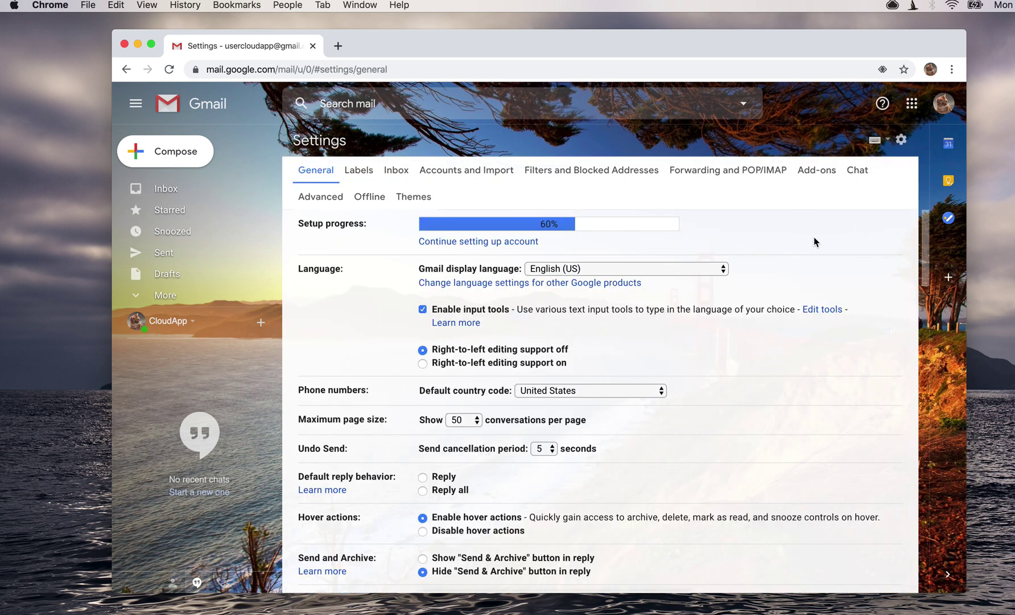
pyautogui.scroll(-10, 629, 267)
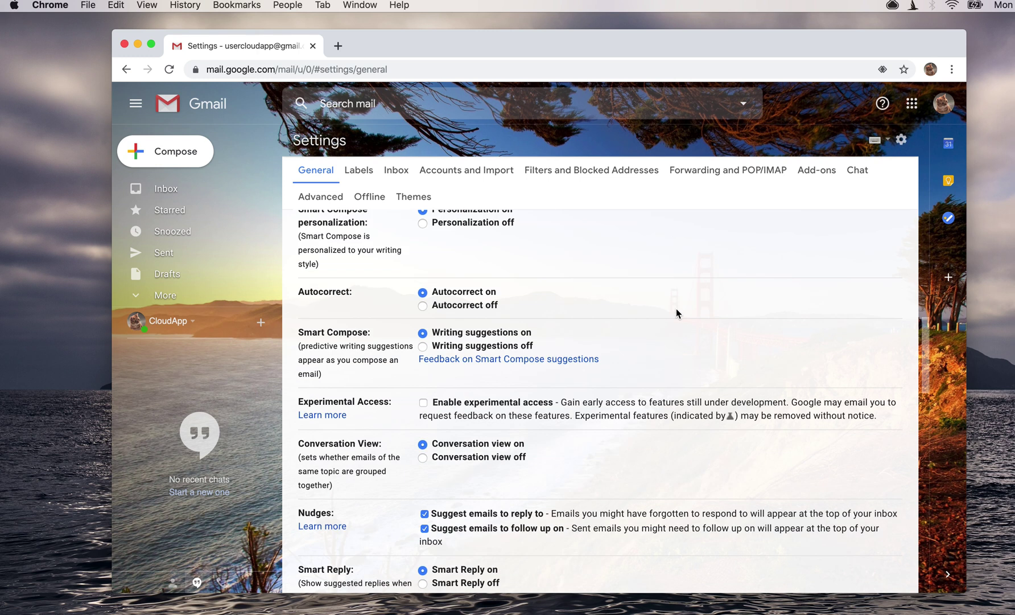
pyautogui.scroll(-20, 677, 312)
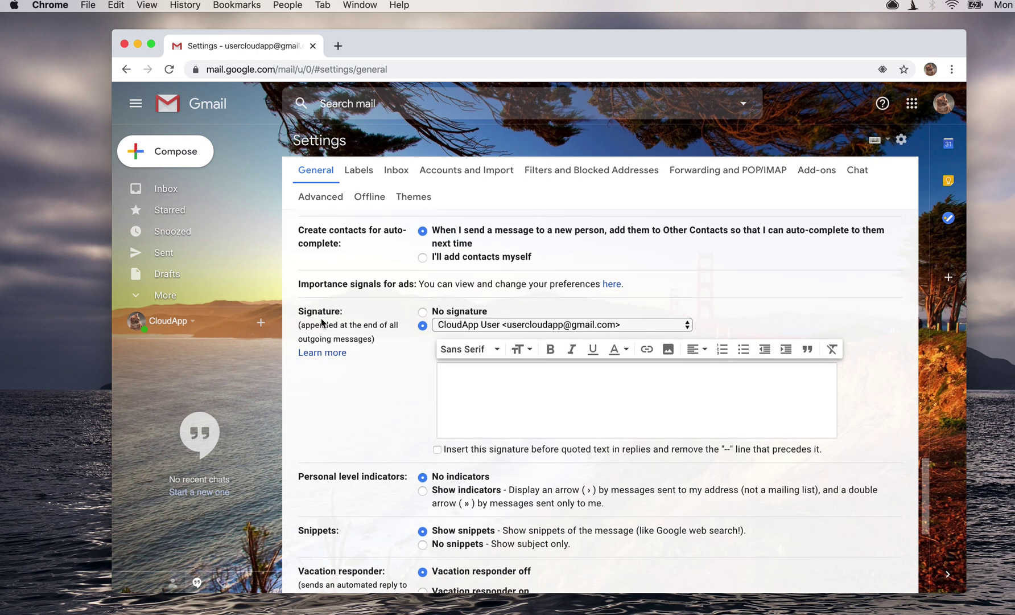
pyautogui.scroll(-1, 395, 392)
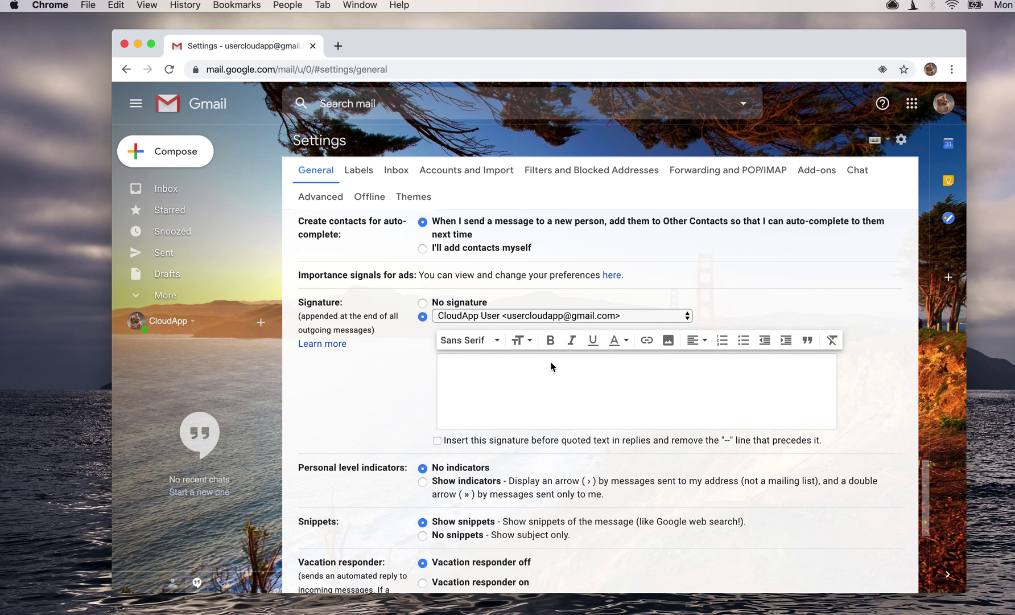
# Step: Write CloudApp User in the signature box and set the name's text colour
pyautogui.click(531, 373)
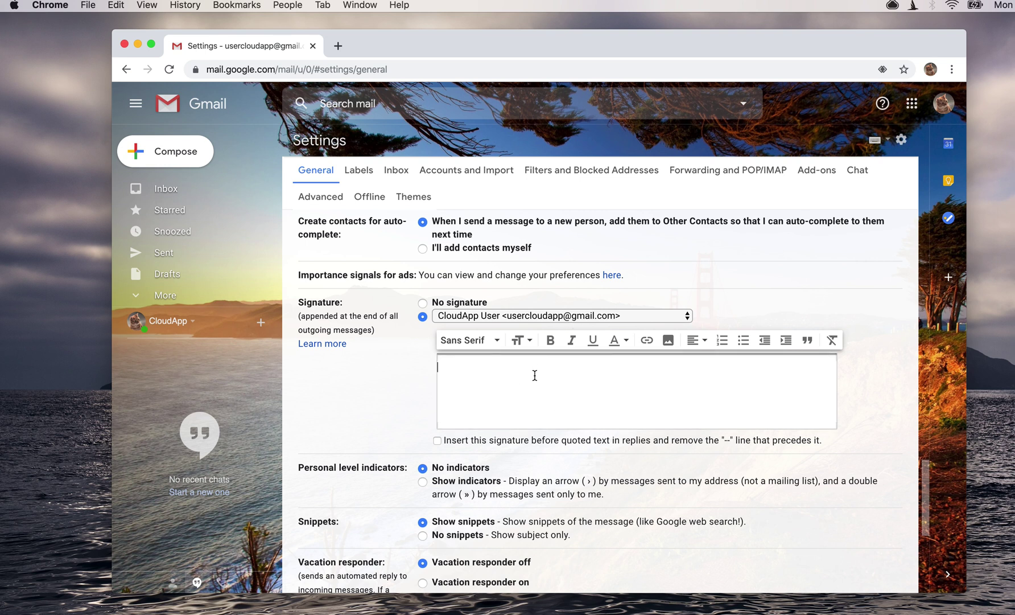
pyautogui.write('CloudApp User')
pyautogui.tripleClick(474, 366)
pyautogui.click(614, 341)
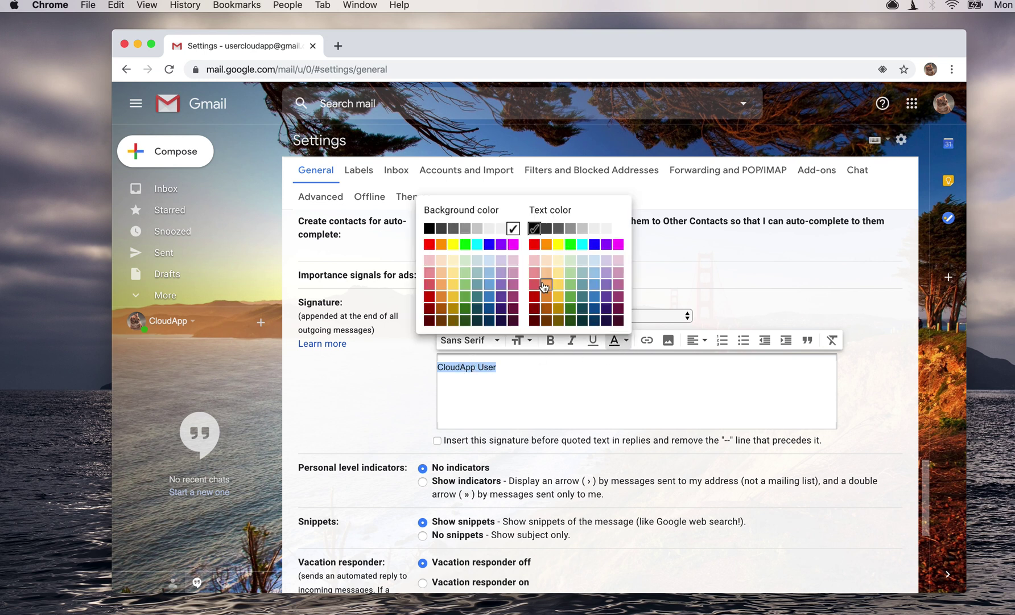
pyautogui.click(593, 245)
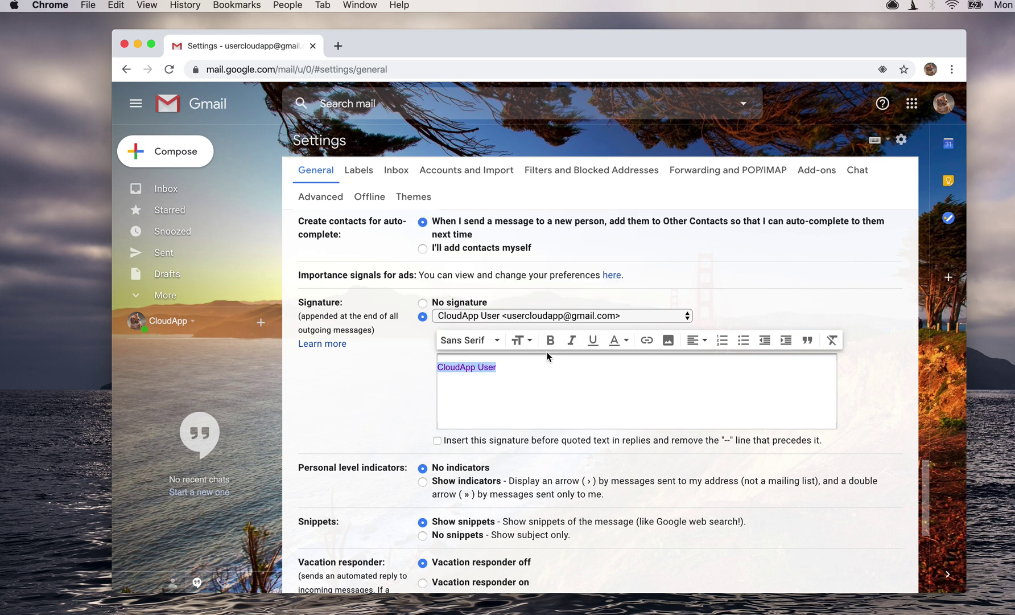
# Step: Give the CloudApp User name a magenta background colour
pyautogui.doubleClick(468, 364)
pyautogui.tripleClick(470, 367)
pyautogui.click(624, 342)
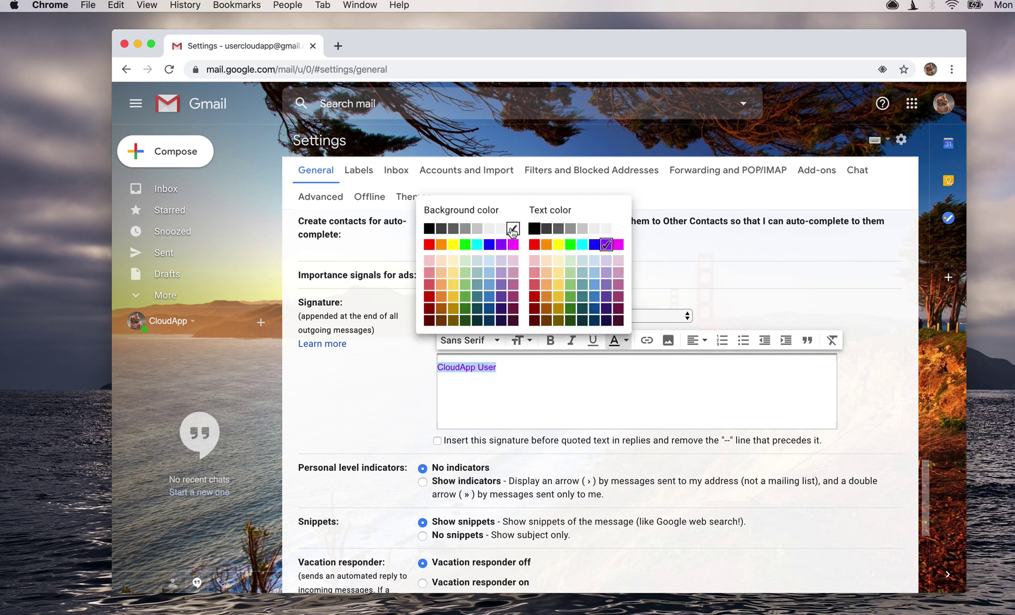
pyautogui.click(512, 248)
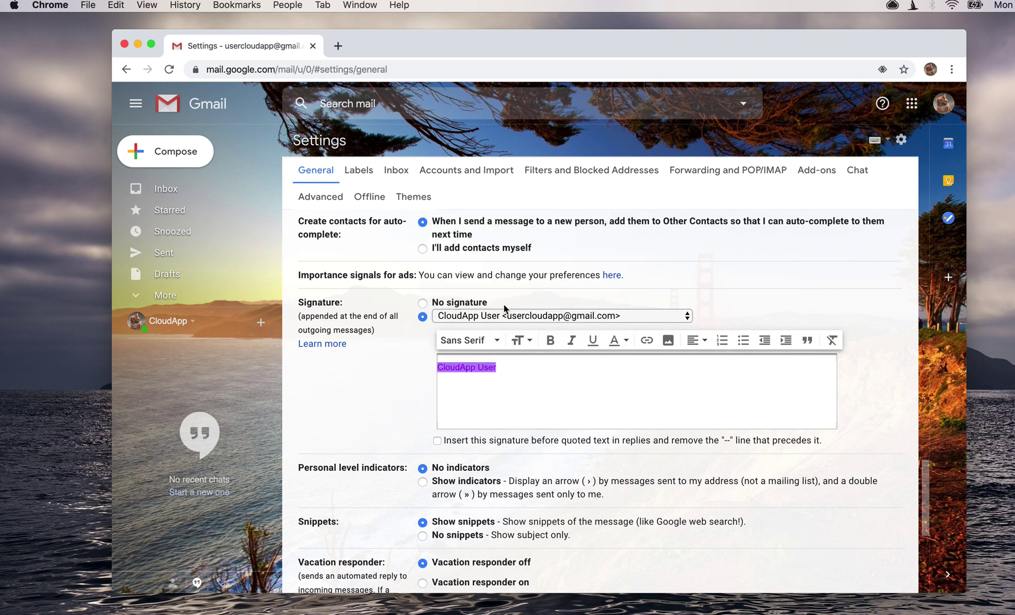
pyautogui.click(530, 377)
pyautogui.moveTo(508, 366); pyautogui.dragTo(437, 367)
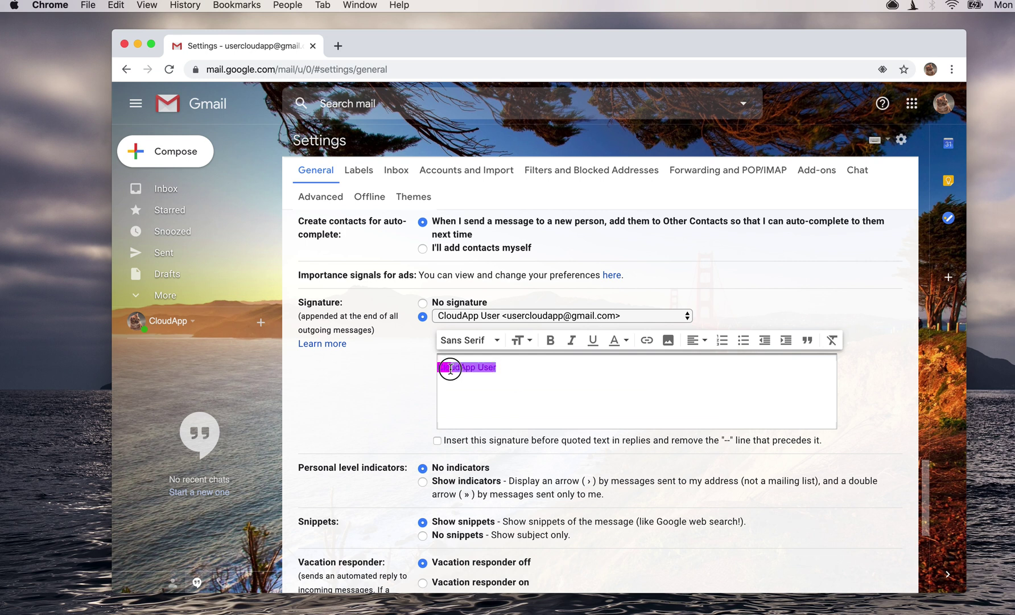
pyautogui.click(612, 344)
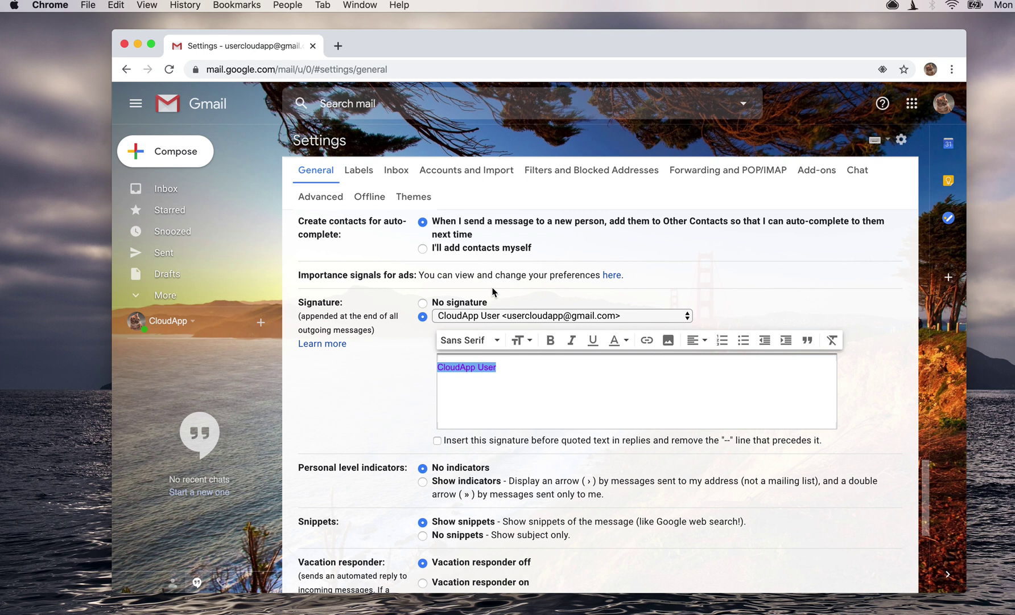
# Step: Give the signature name a purple background and set its size to Small
pyautogui.click(498, 287)
pyautogui.click(522, 340)
pyautogui.click(559, 301)
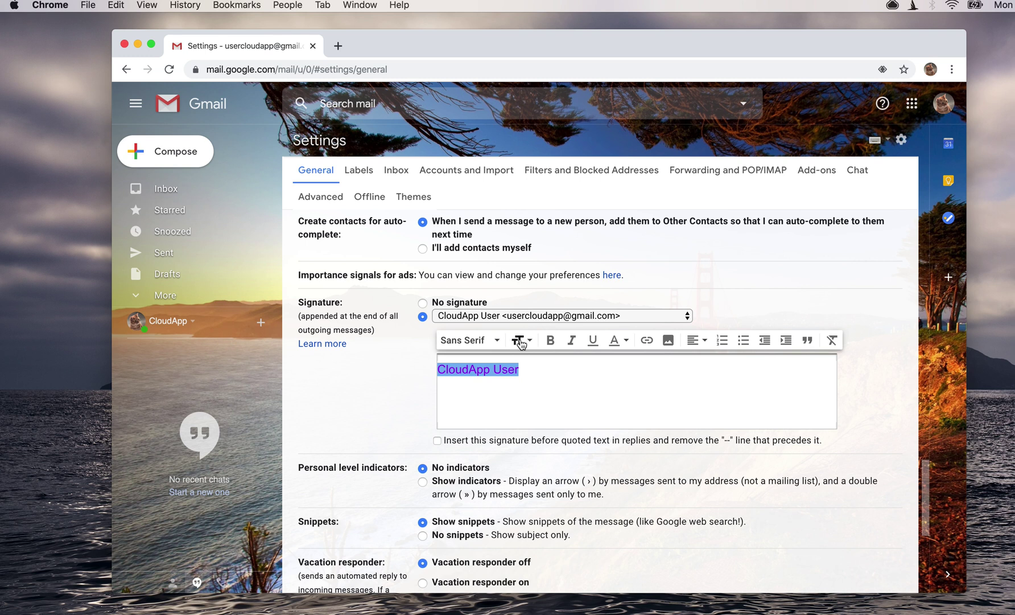
pyautogui.click(520, 340)
pyautogui.click(565, 320)
pyautogui.click(529, 342)
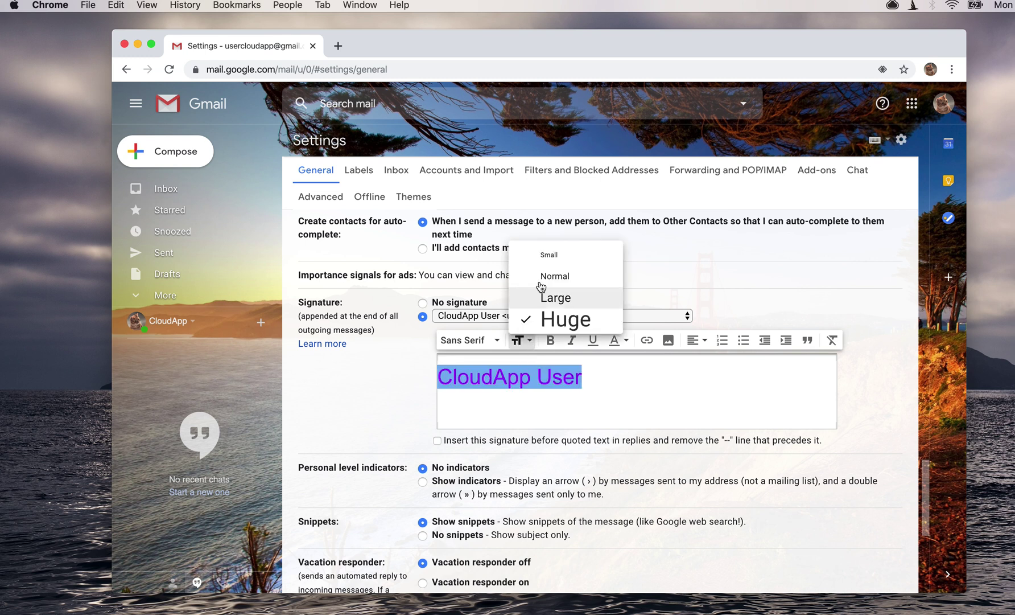
pyautogui.click(546, 253)
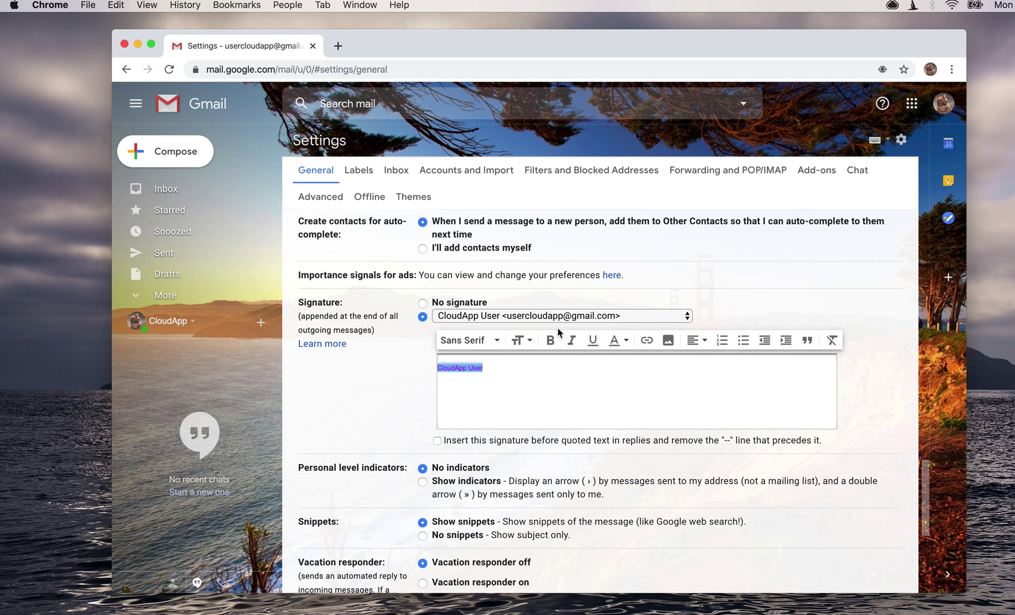
# Step: Make the signature name bold, italic and underlined
pyautogui.click(550, 340)
pyautogui.click(572, 341)
pyautogui.click(593, 340)
pyautogui.click(618, 341)
pyautogui.press('Escape')
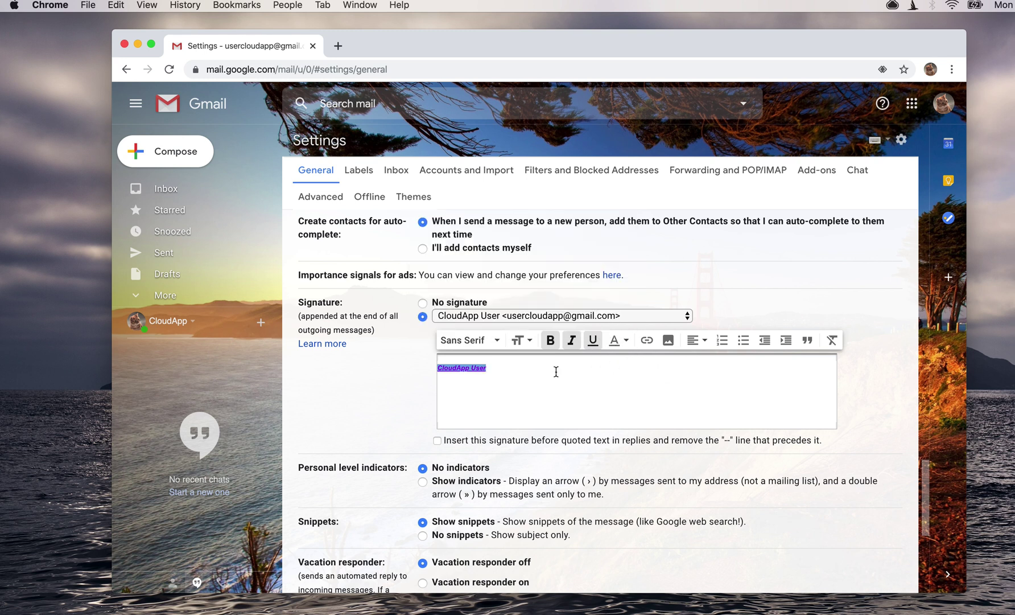
# Step: Switch the name to Fixed Width font, keep it bold, and add an empty line below
pyautogui.click(470, 341)
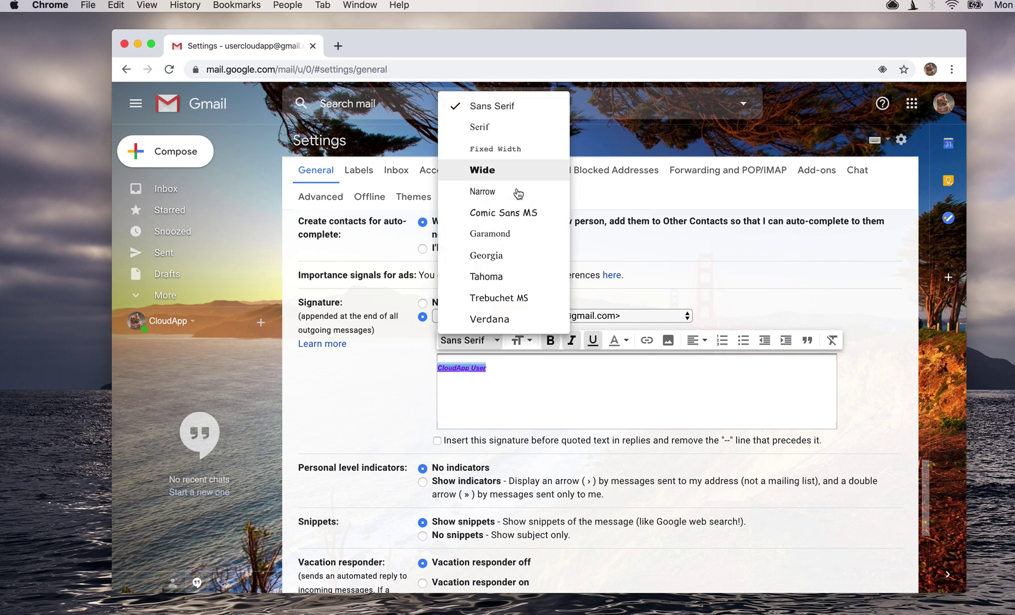
pyautogui.click(511, 150)
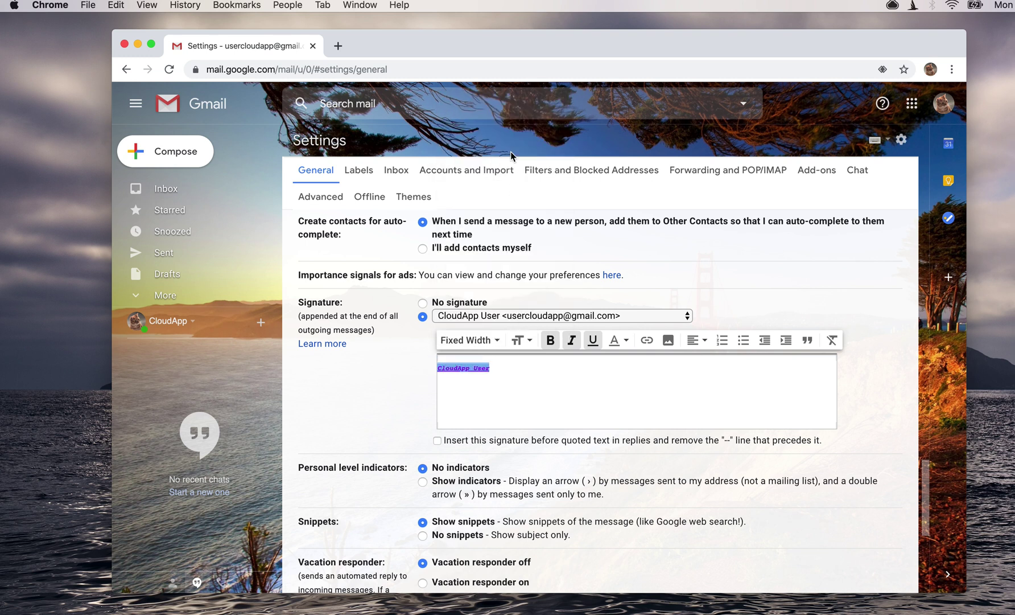
pyautogui.click(550, 341)
pyautogui.press('Return')
pyautogui.press('BackSpace')
pyautogui.press('Down')
pyautogui.click(645, 339)
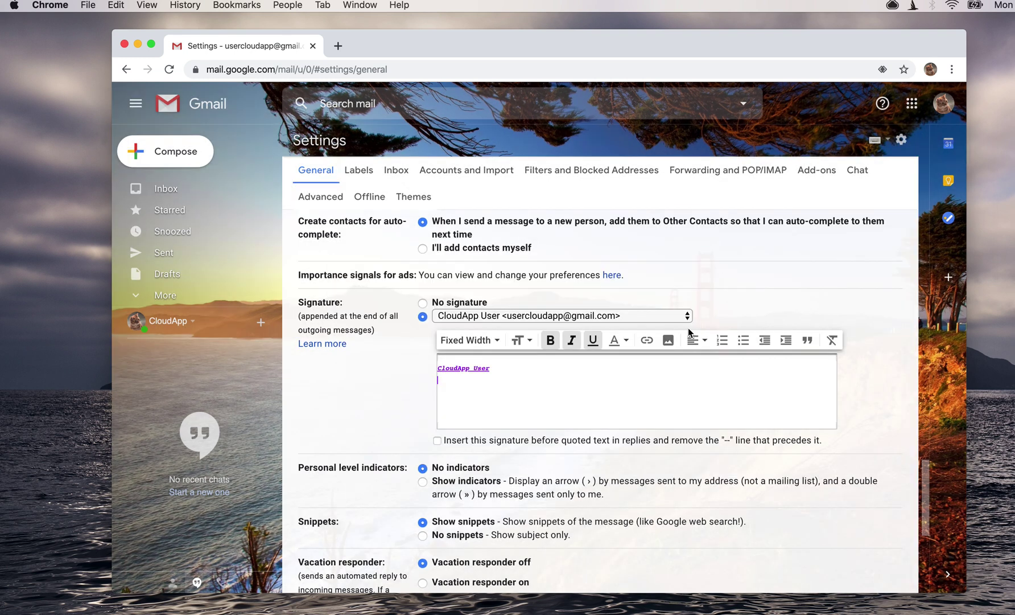
pyautogui.click(730, 266)
pyautogui.click(668, 340)
pyautogui.click(732, 278)
pyautogui.click(647, 339)
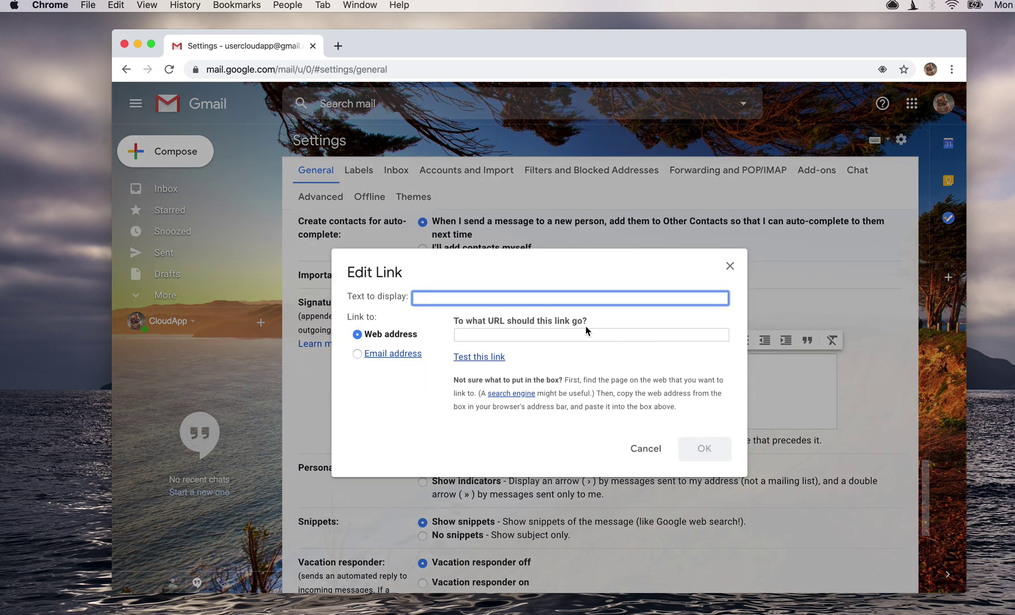
pyautogui.click(731, 266)
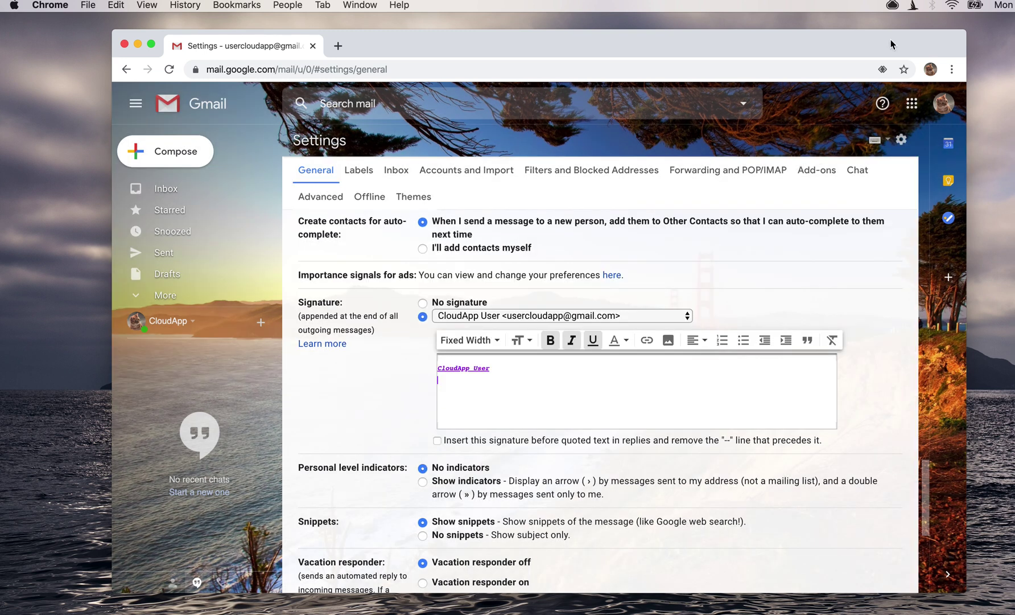
# Step: Open the CloudApp drop 'Image 2019-11-04 at 2.46.00 PM' in Chrome and copy its logo image
pyautogui.click(892, 5)
pyautogui.moveTo(902, 210)
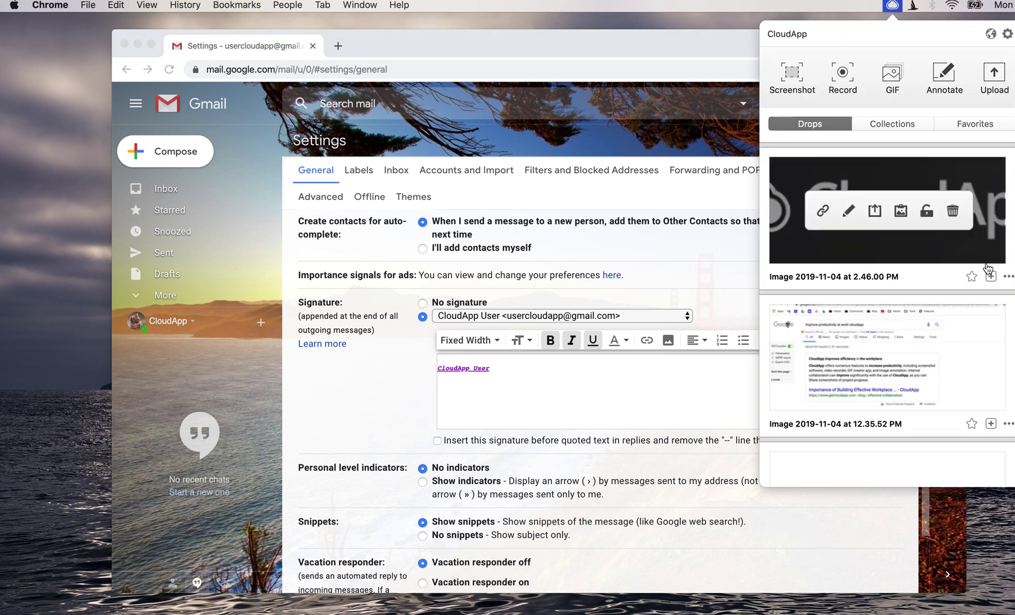
pyautogui.click(1008, 277)
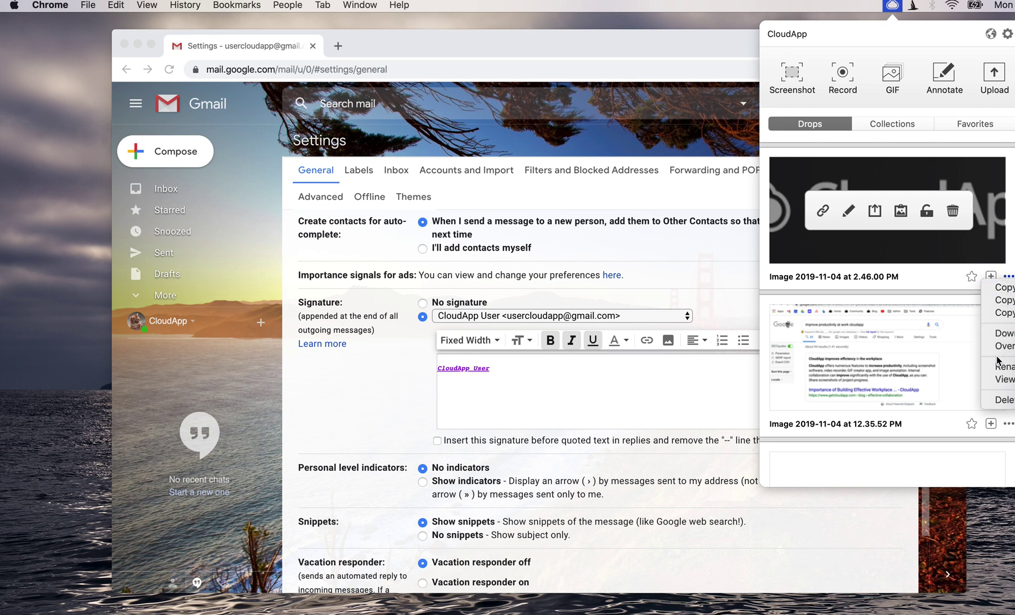
pyautogui.click(1004, 380)
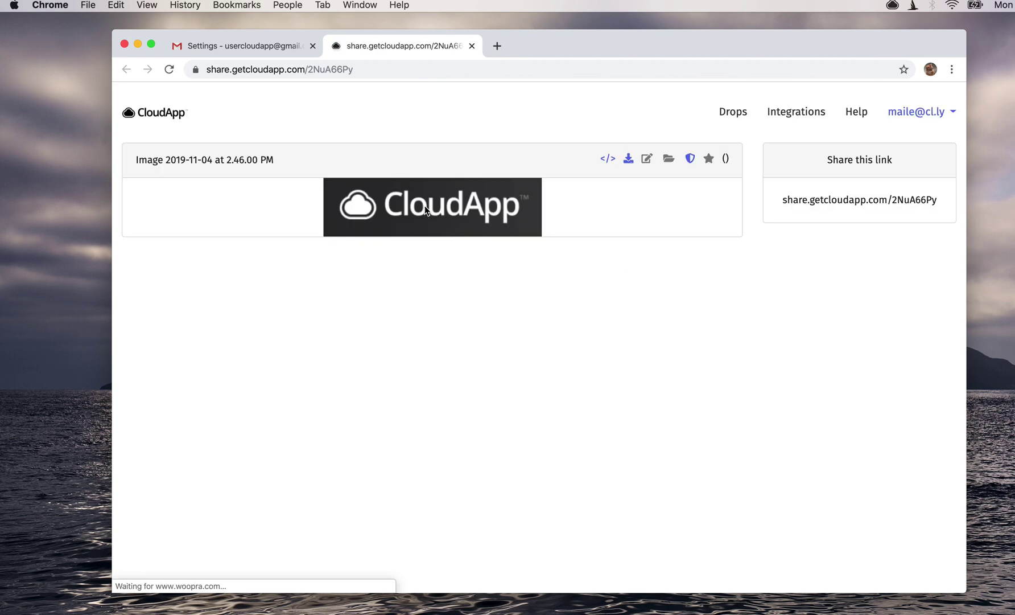
pyautogui.rightClick(426, 210)
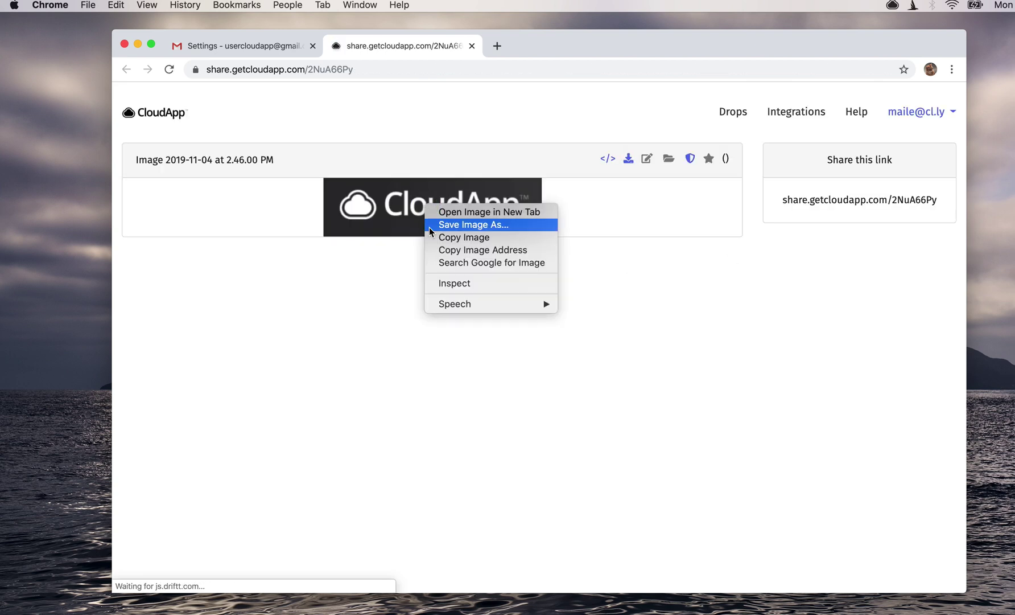
pyautogui.click(454, 238)
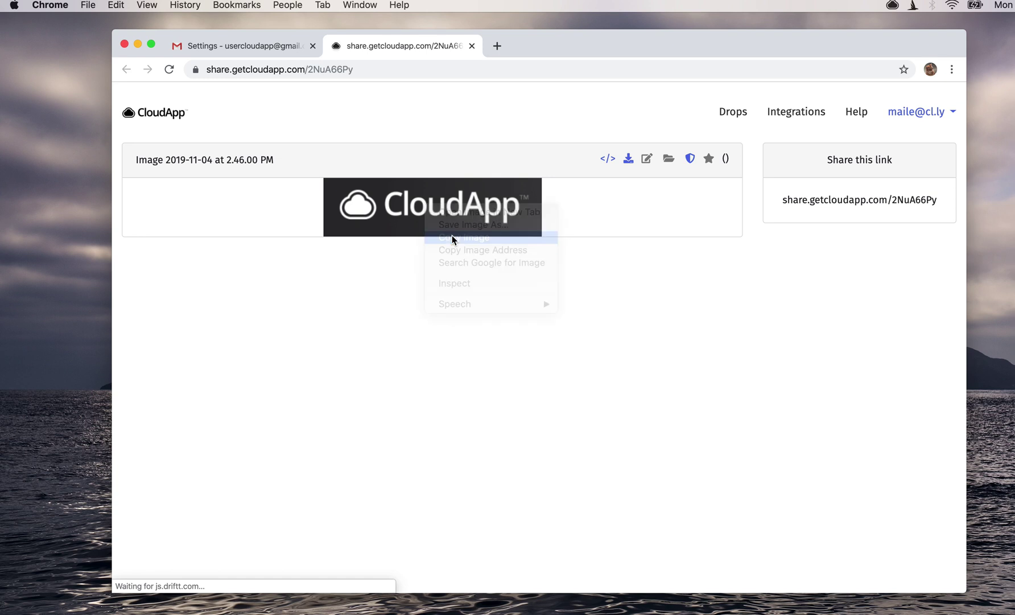
# Step: Paste the CloudApp logo into the Gmail signature below the CloudApp User name
pyautogui.click(290, 48)
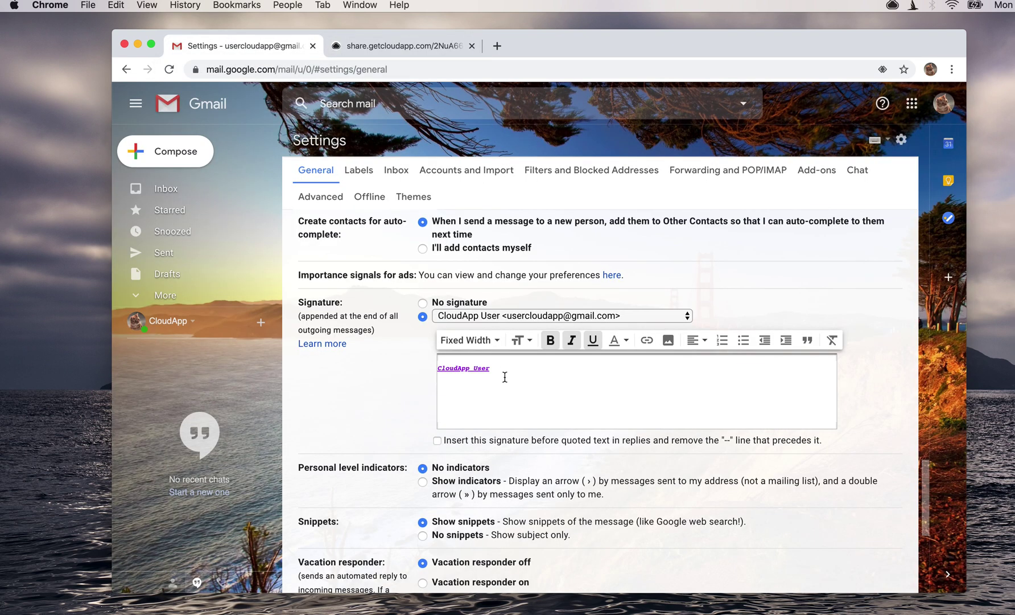
pyautogui.rightClick(453, 385)
pyautogui.click(493, 473)
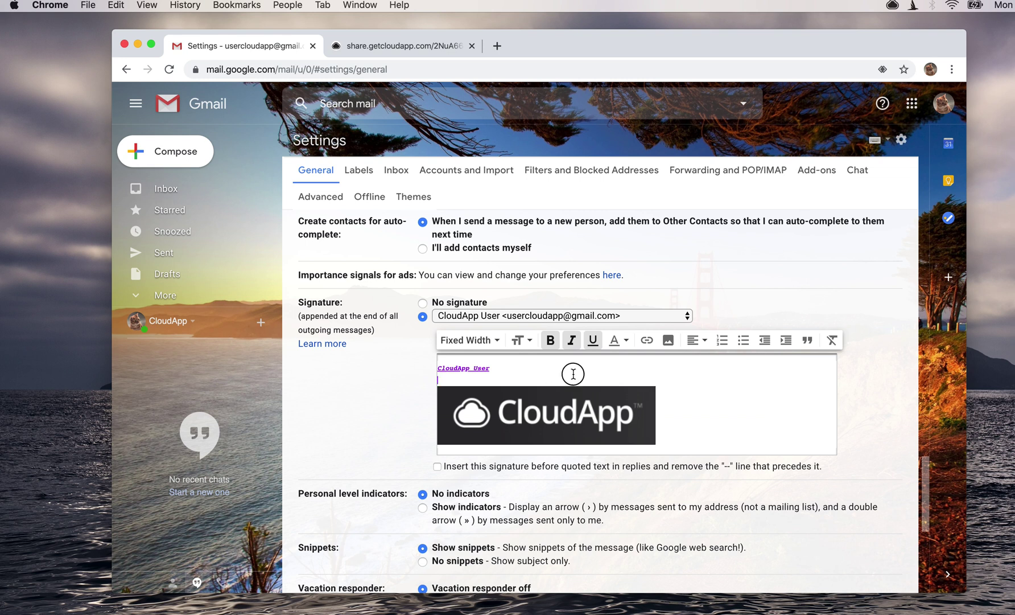
pyautogui.click(701, 407)
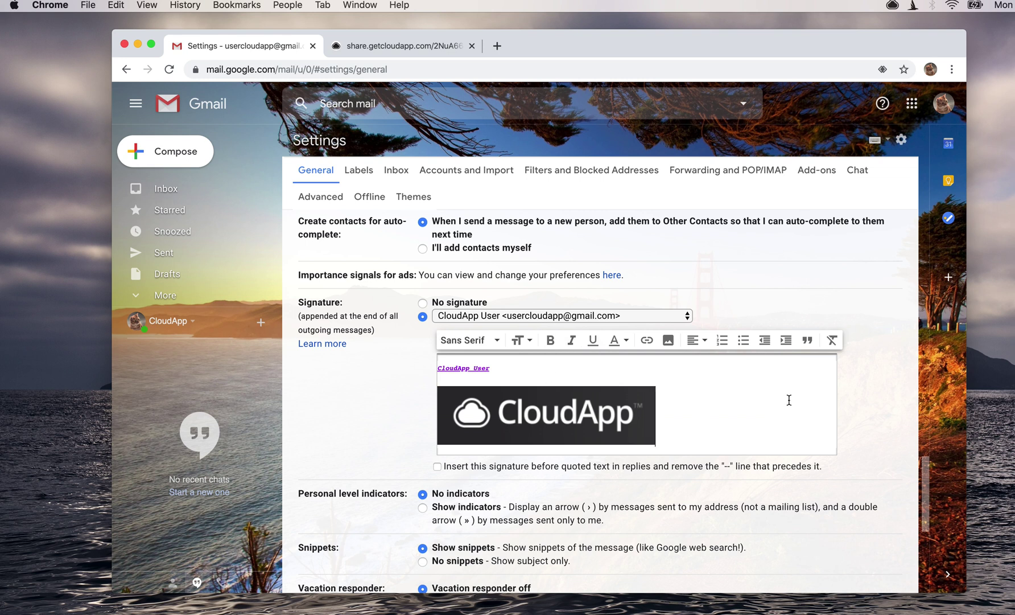
pyautogui.scroll(-2, 763, 416)
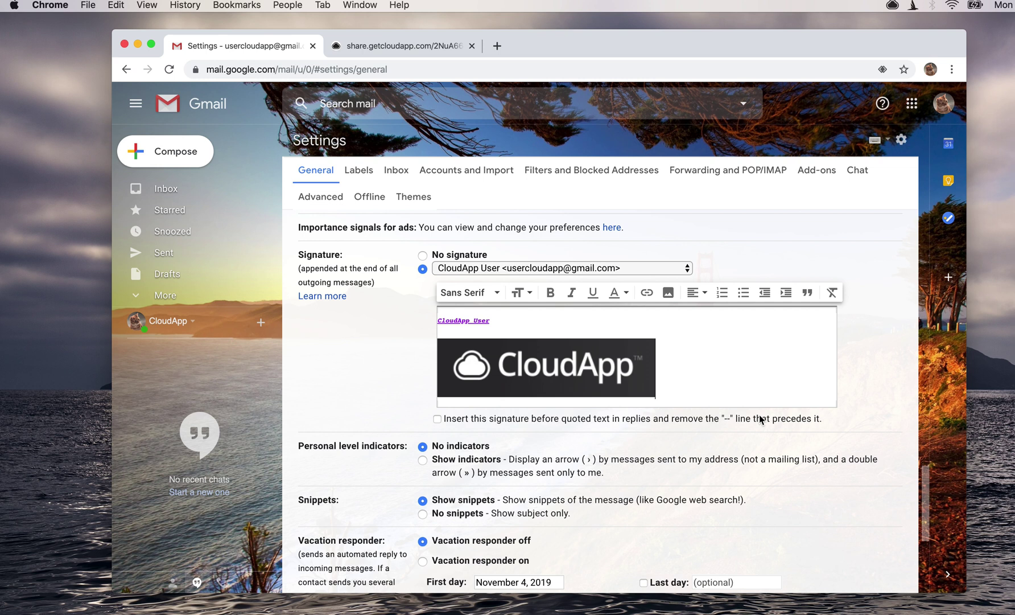
pyautogui.scroll(-1, 760, 419)
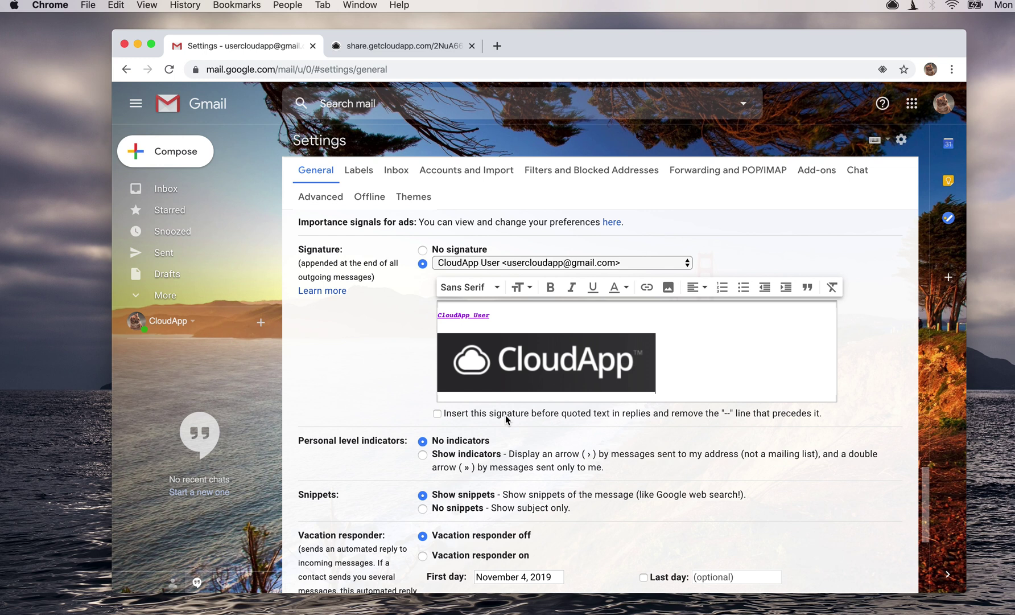
# Step: Leave 'Insert this signature before quoted text' unchecked and save the settings changes
pyautogui.click(438, 415)
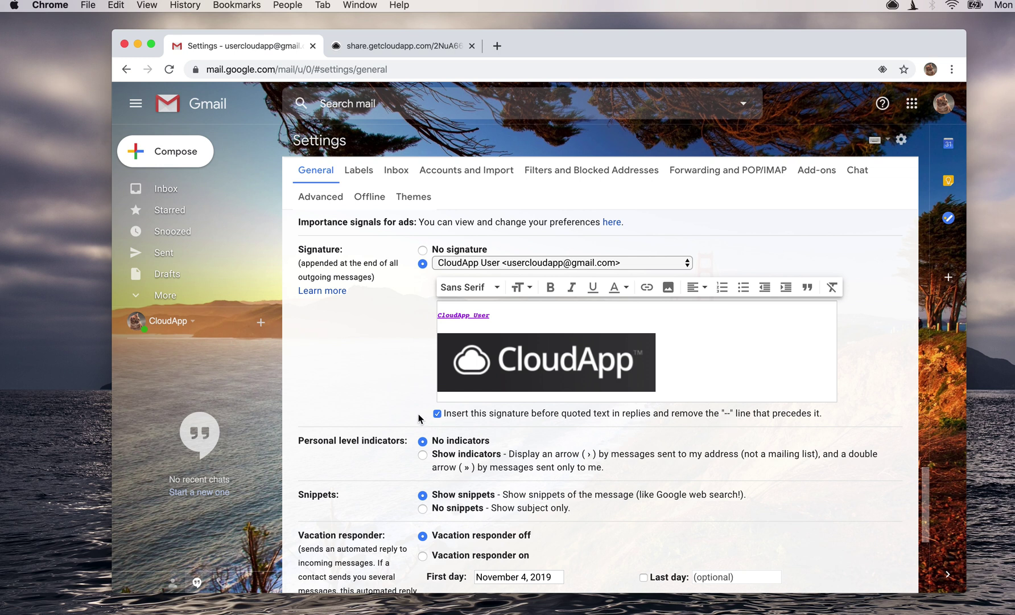
pyautogui.scroll(-1, 421, 417)
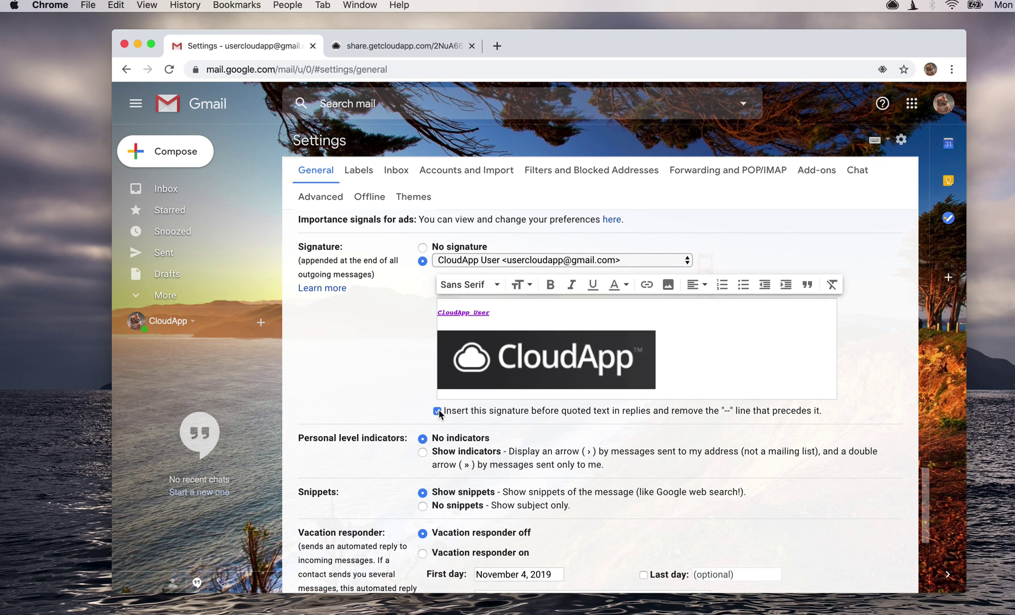
pyautogui.click(438, 410)
pyautogui.scroll(-1, 373, 397)
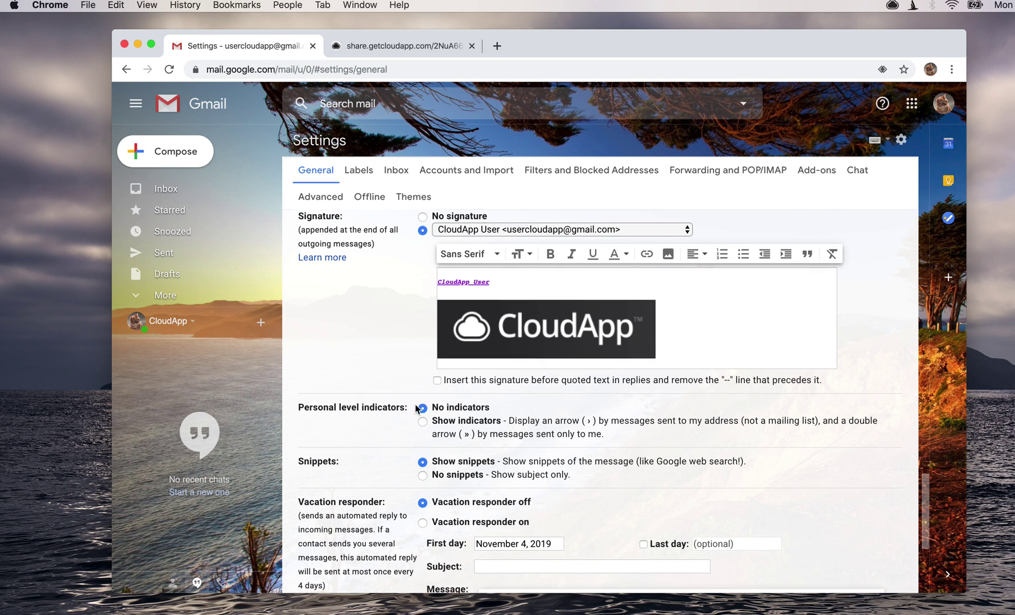
pyautogui.scroll(-8, 413, 405)
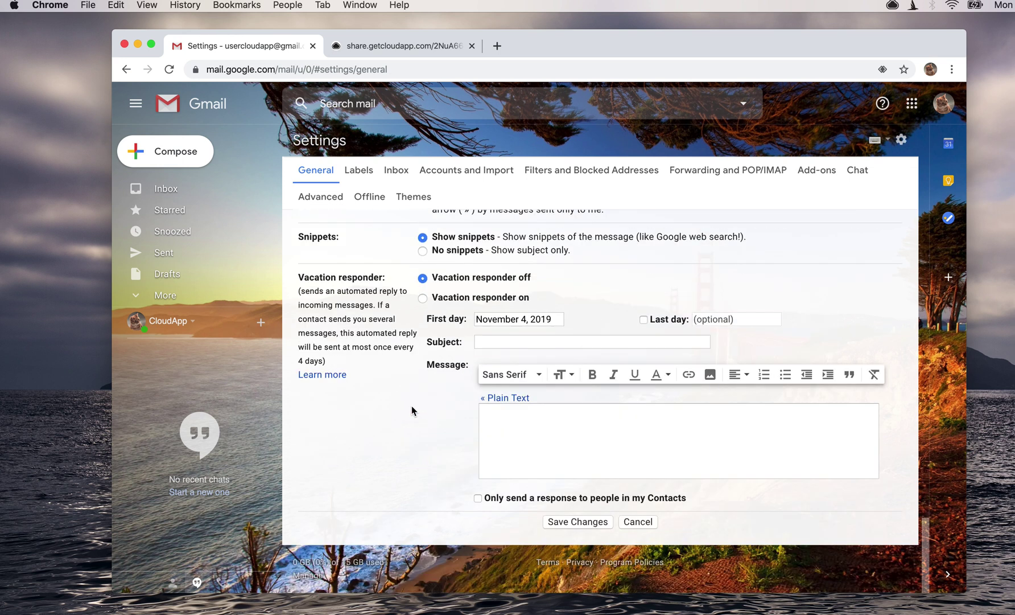
pyautogui.click(581, 522)
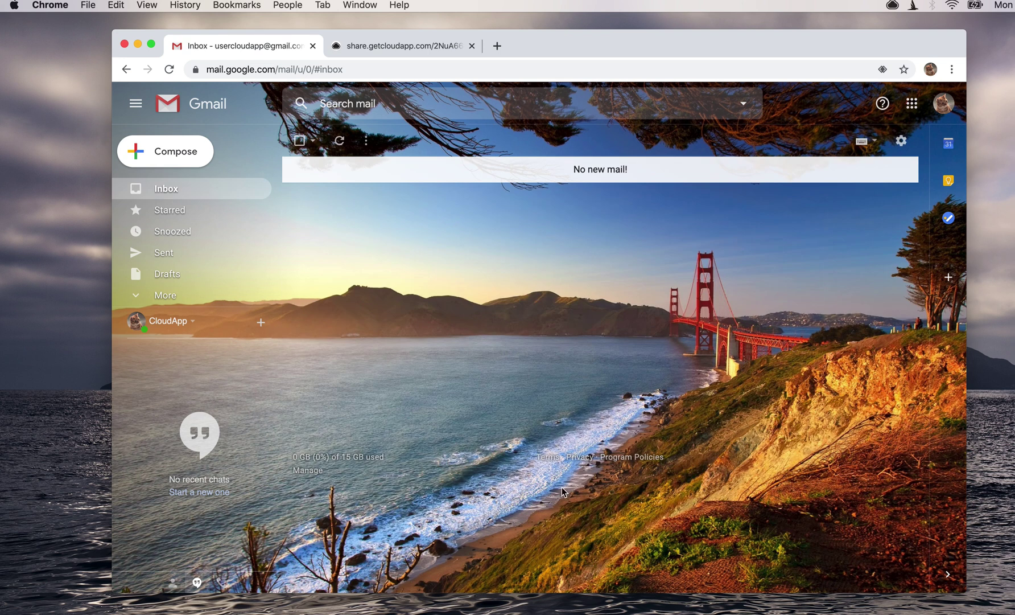
# Step: Compose a new message and place the cursor on the empty line above the signature
pyautogui.click(178, 155)
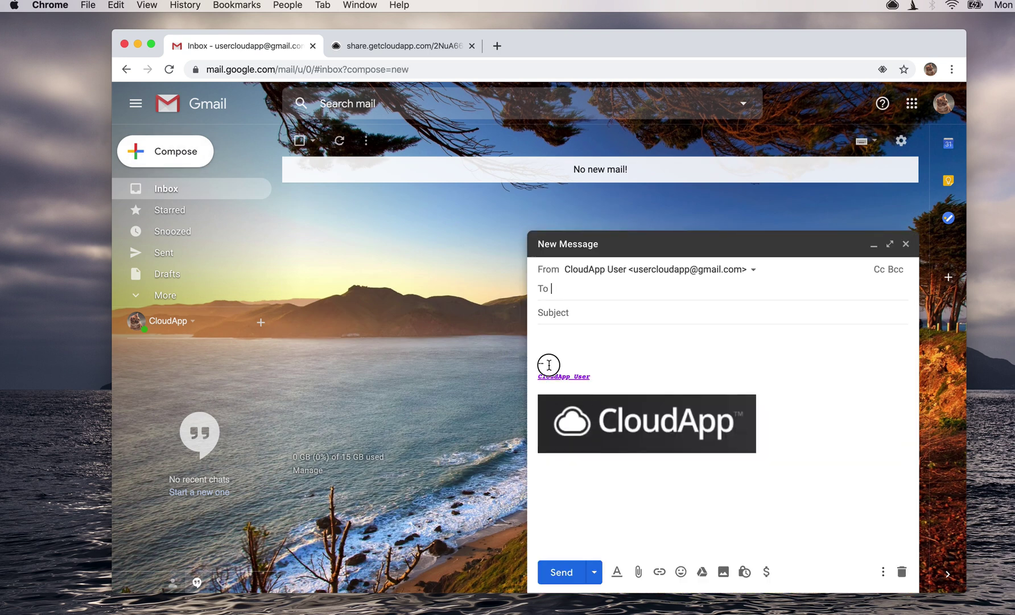
pyautogui.moveTo(546, 363)
pyautogui.mouseDown()
pyautogui.moveTo(535, 359)
pyautogui.moveTo(535, 340)
pyautogui.moveTo(563, 331)
pyautogui.mouseUp()
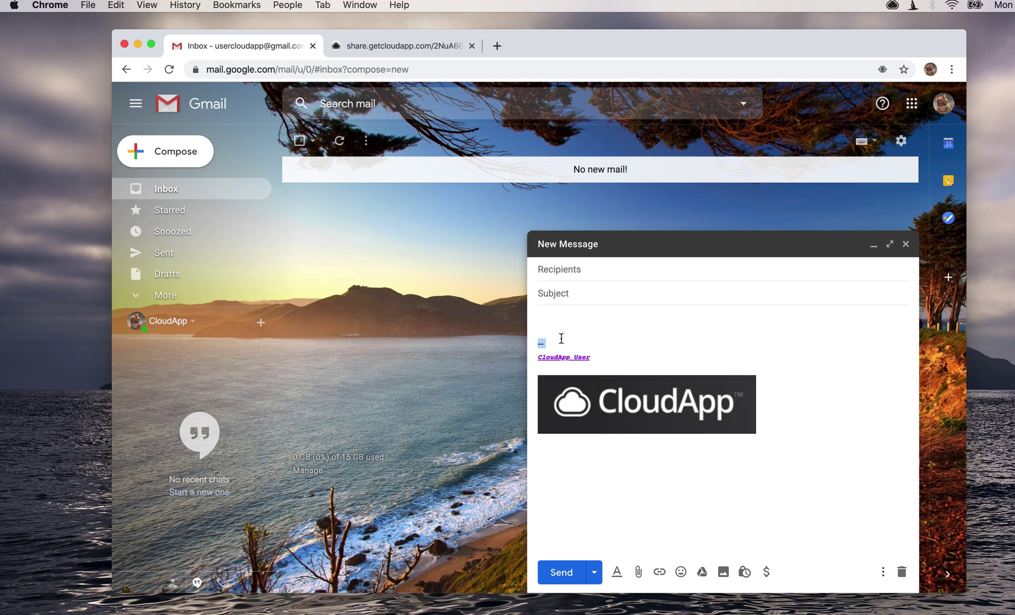
pyautogui.click(566, 323)
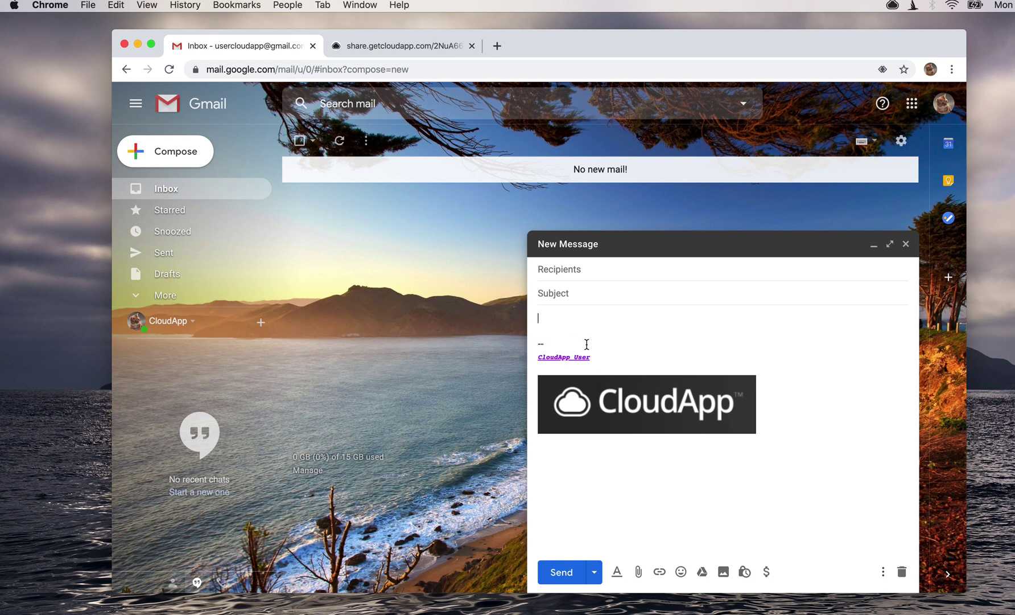